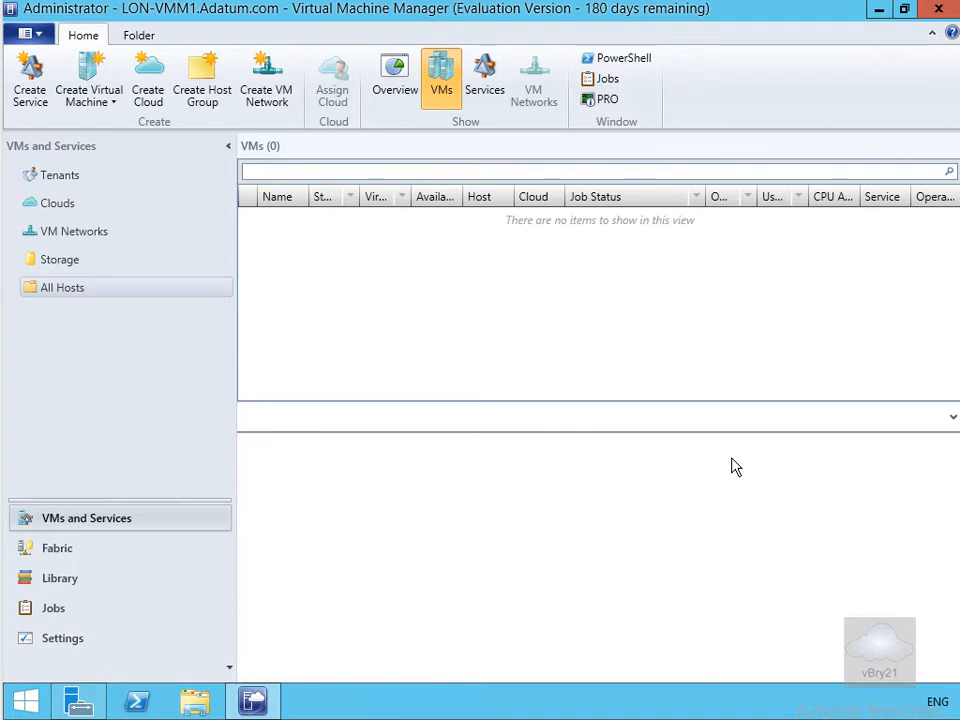
Start the Add Hyper-V Hosts and Clusters wizard from the All Hosts group's context menu.
right_click(50, 297)
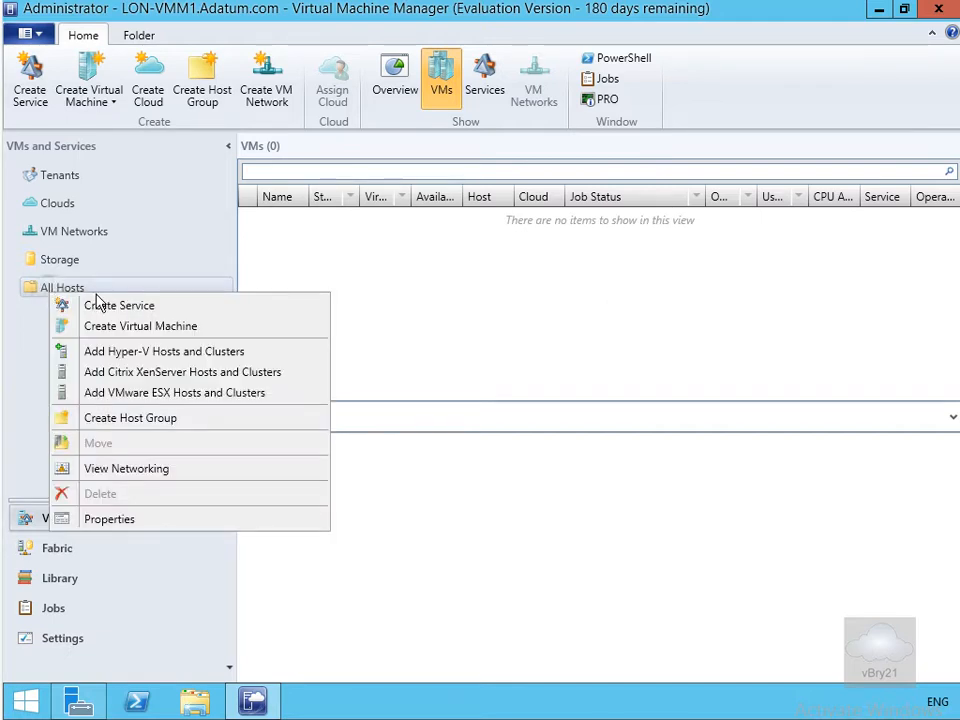
left_click(117, 352)
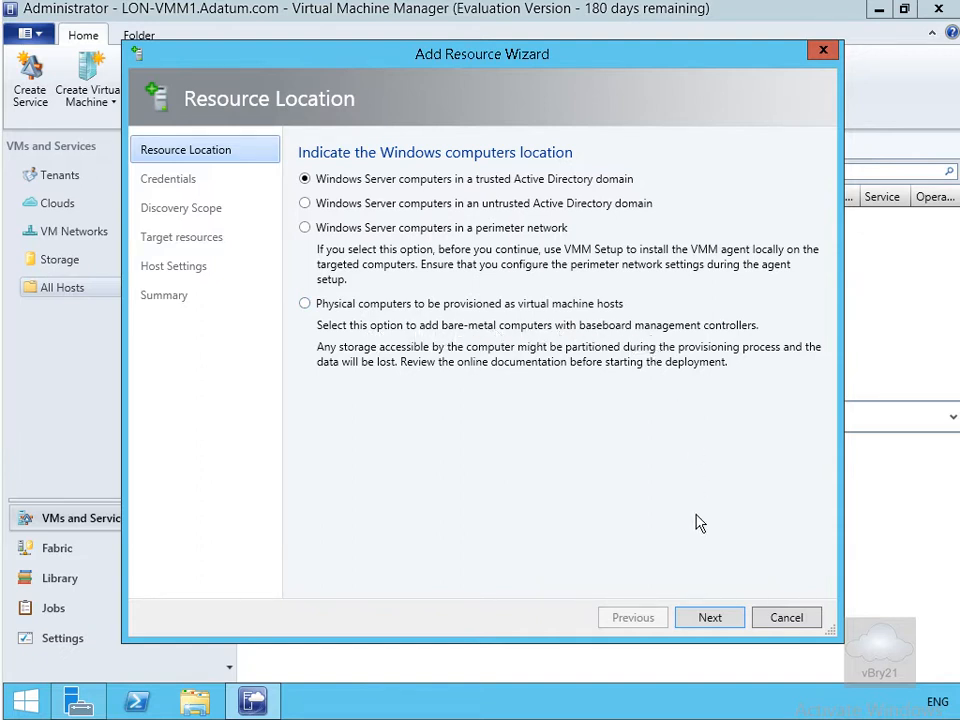
Choose a trusted-domain host and manually enter the ADATUM domain administrator's user name and password.
left_click(710, 618)
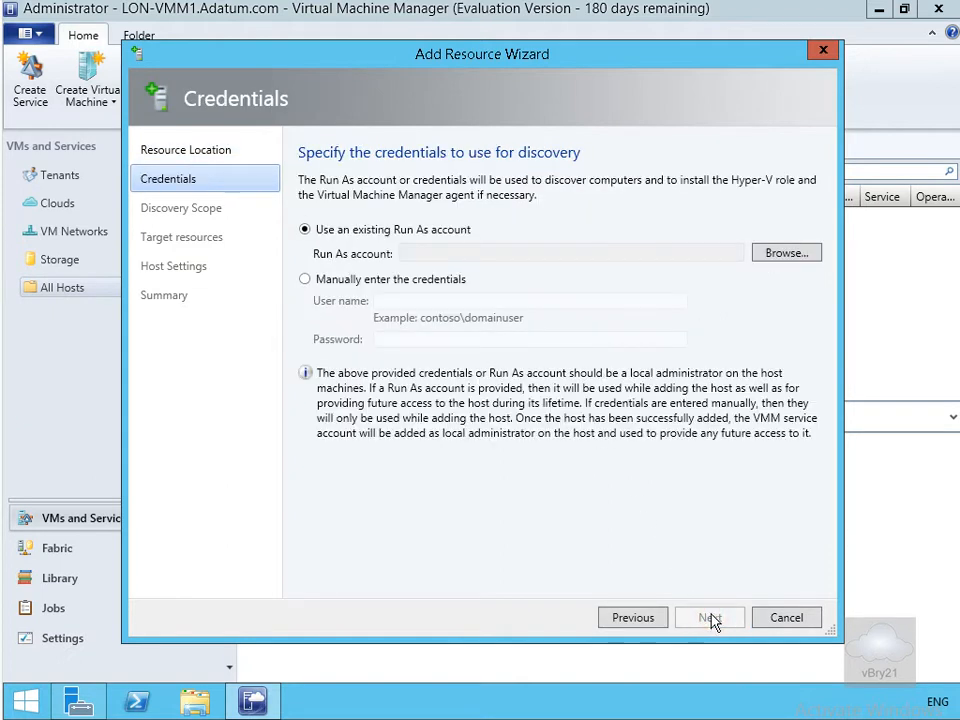
left_click(305, 280)
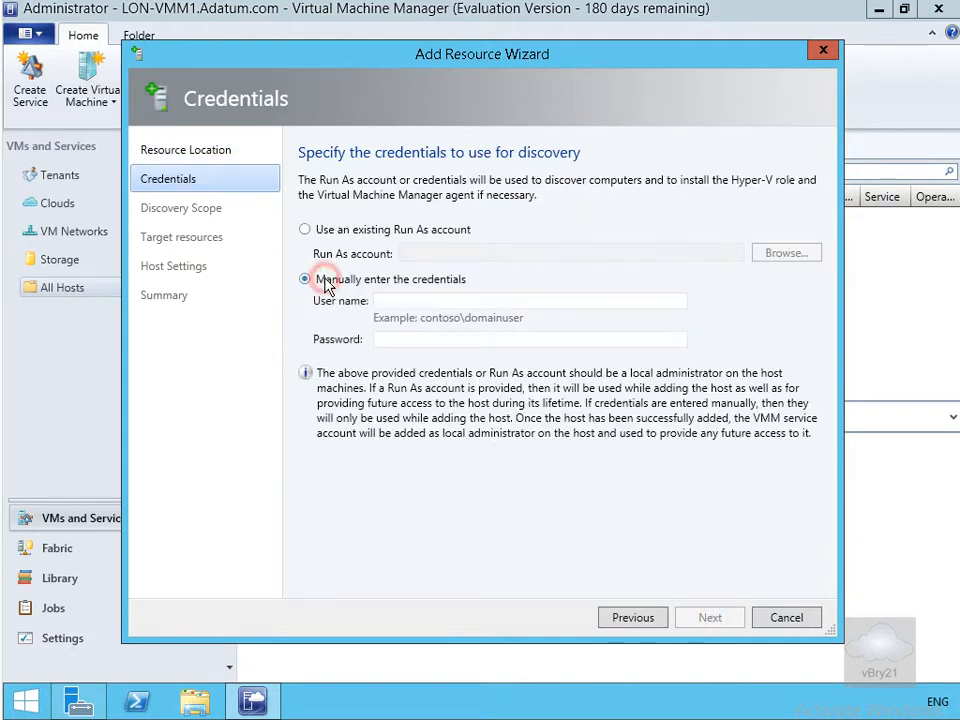
left_click(406, 300)
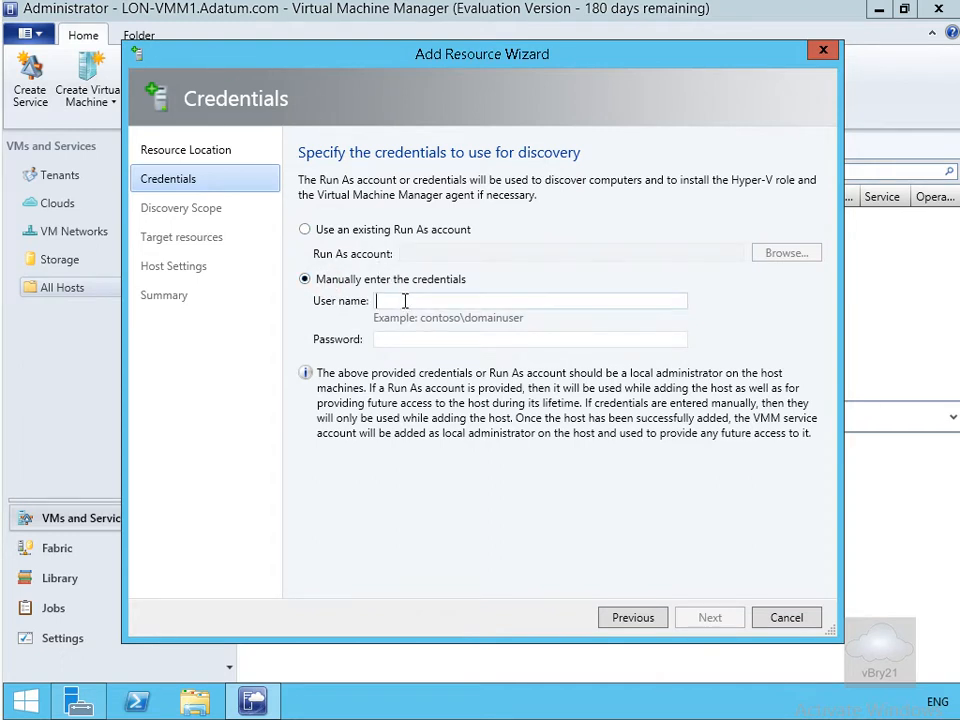
type("adatum\\administrator")
key("Tab")
type("Pa$$w0rd")
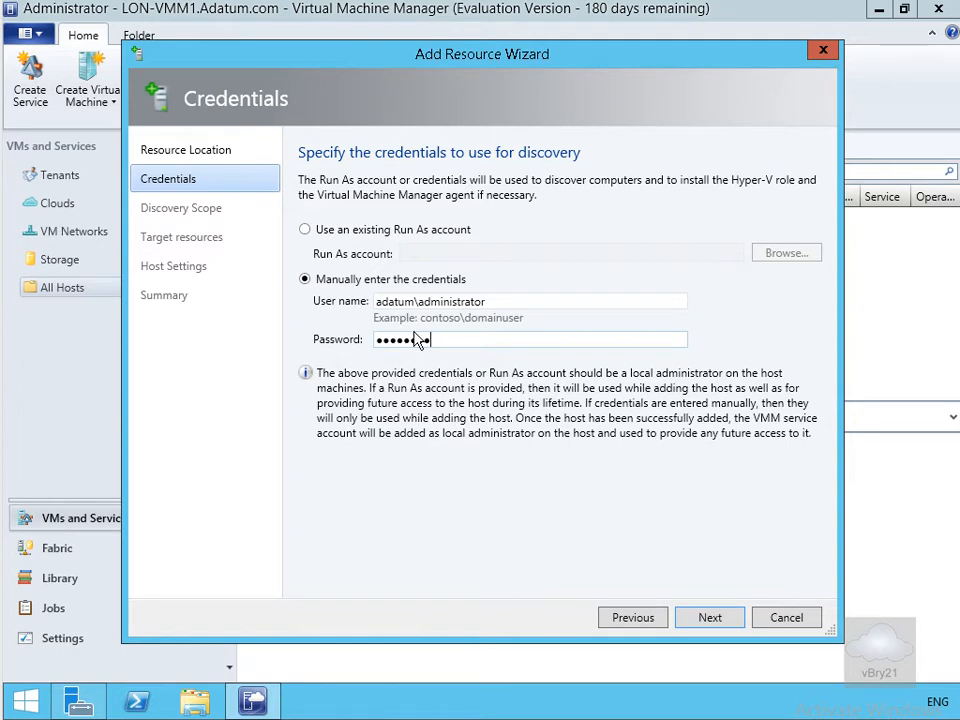
Search for the computer name LON-HOST1.adatum.com to discover it as a Hyper-V host.
left_click(688, 620)
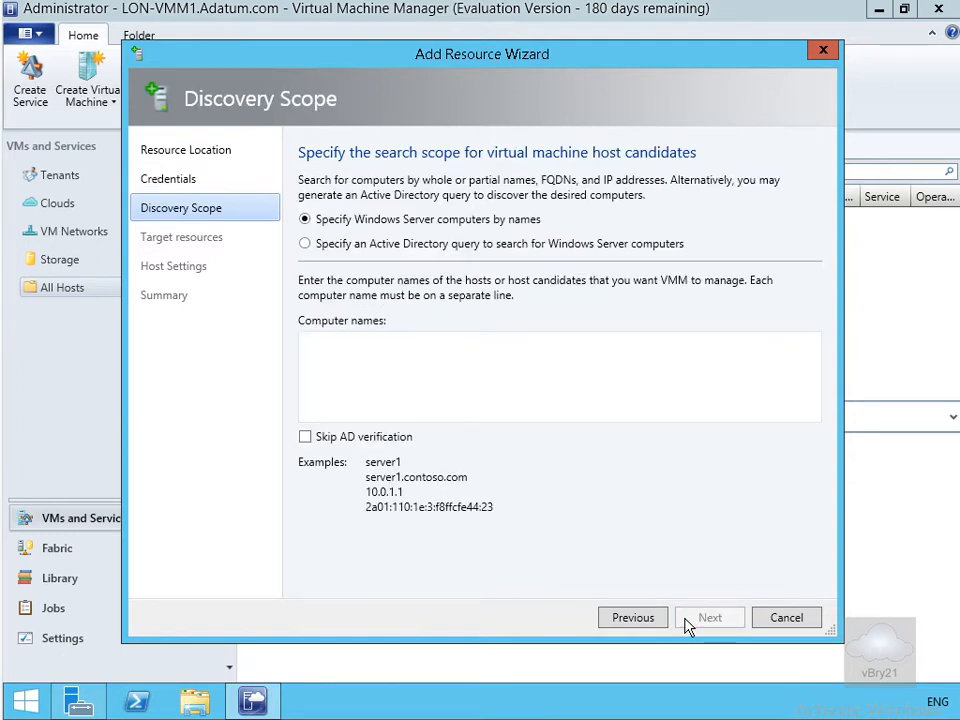
left_click(361, 356)
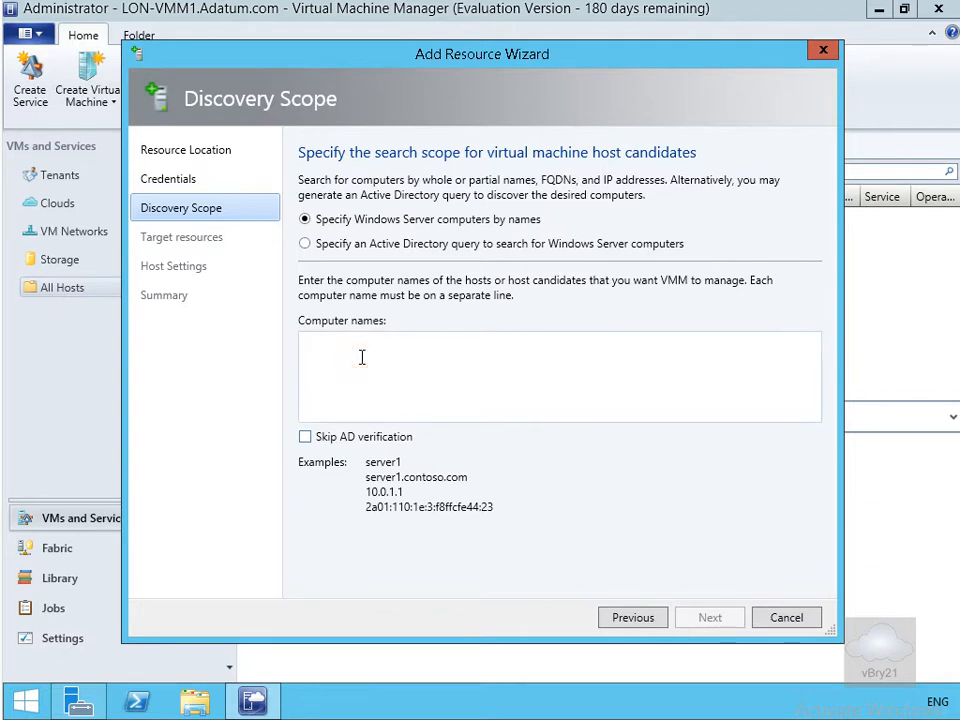
type("LON-")
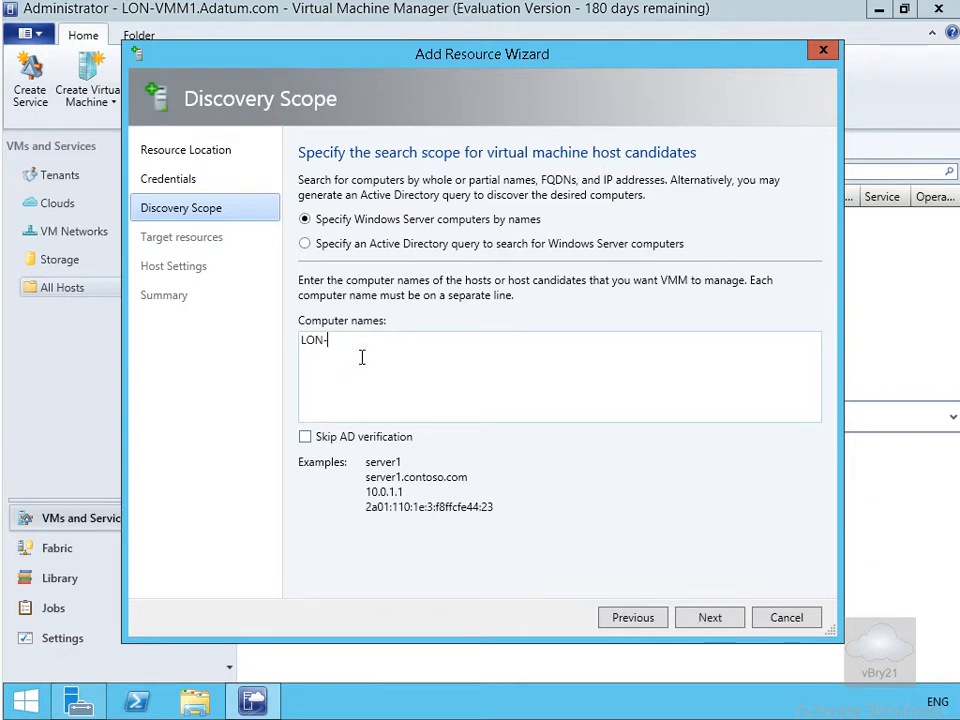
type("HOST1.adatum.com")
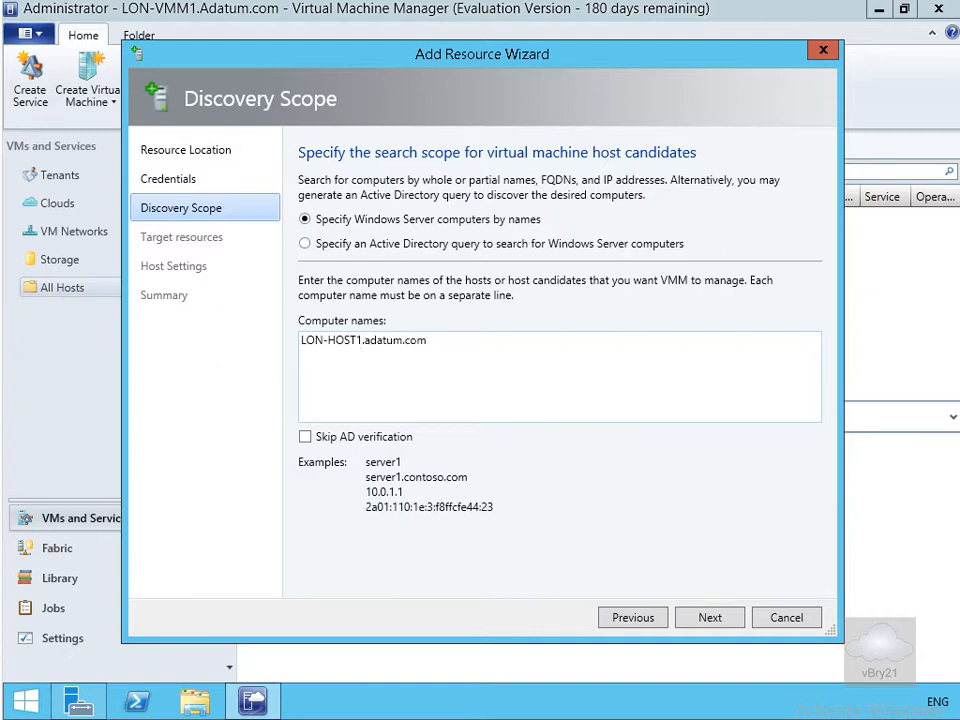
left_click(709, 618)
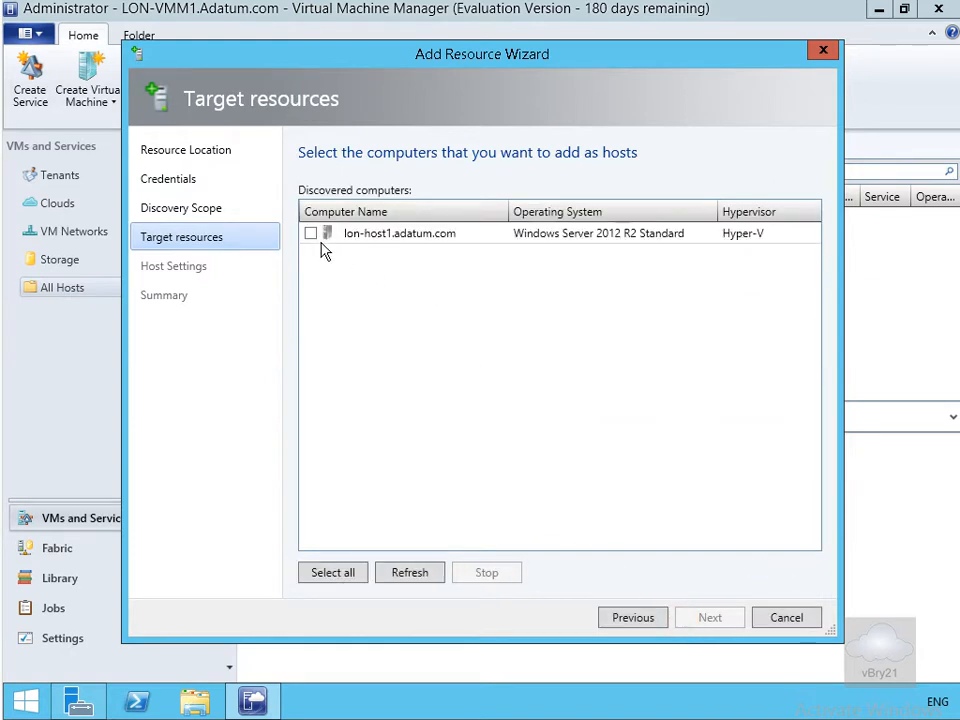
Select lon-host1.adatum.com, keep All Hosts as its host group, and go on to the summary.
left_click(310, 233)
left_click(704, 620)
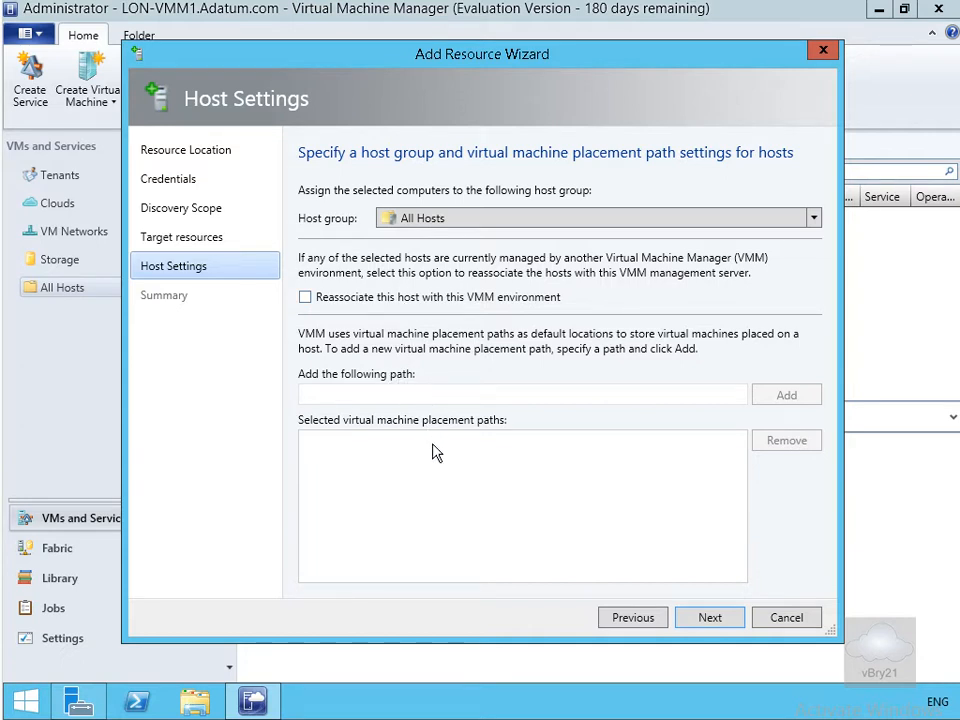
left_click(699, 619)
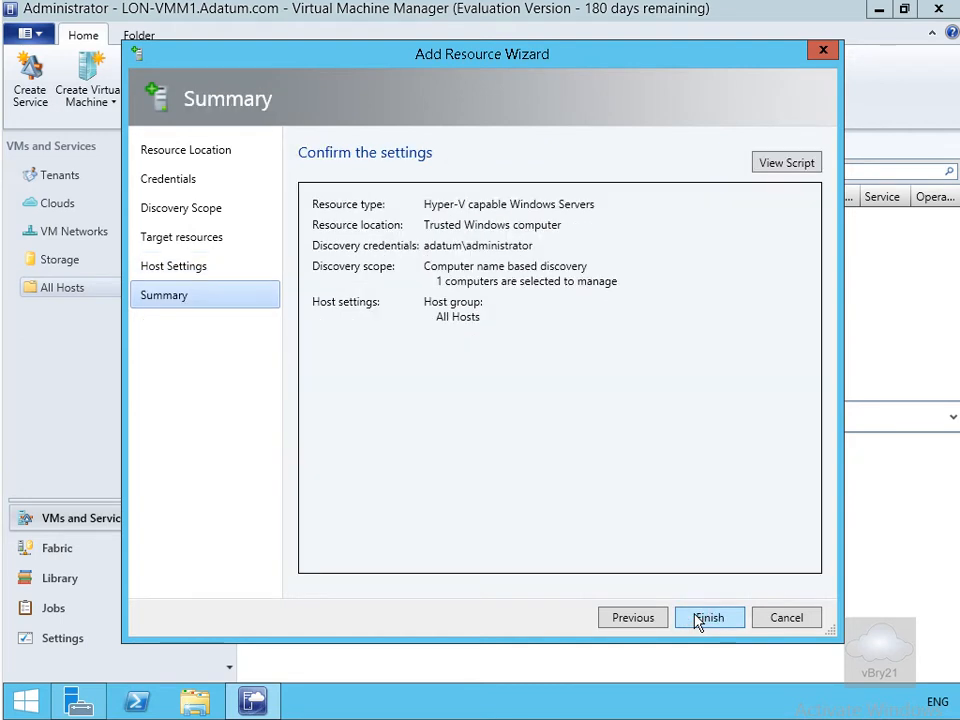
Finish adding LON-Host1, check the add-host job's multipath warning 26179, and close Jobs.
left_click(699, 619)
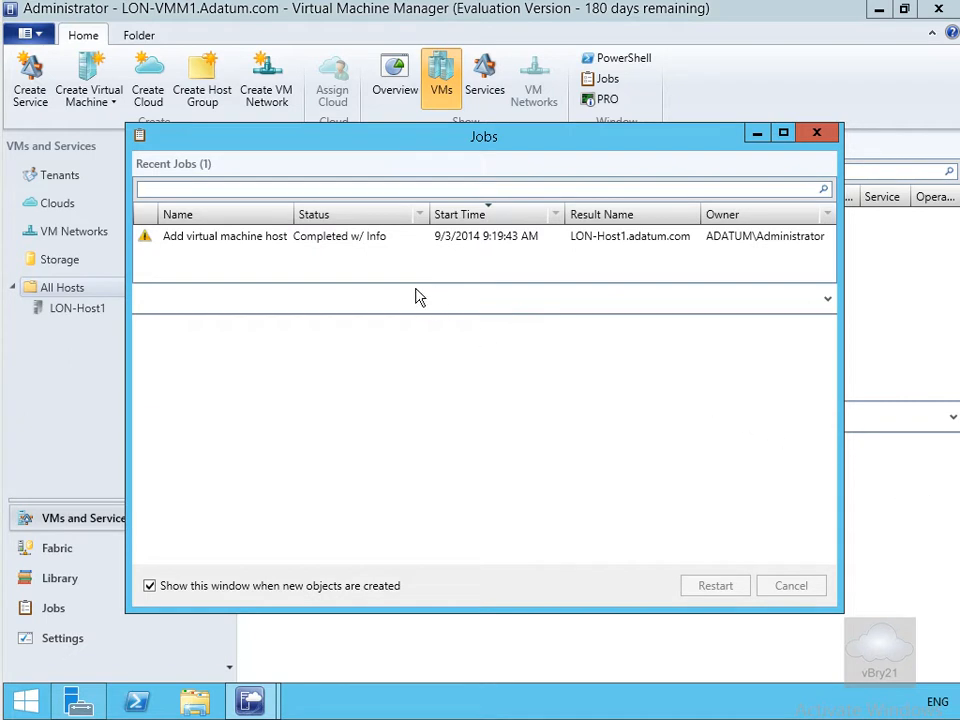
left_click(352, 243)
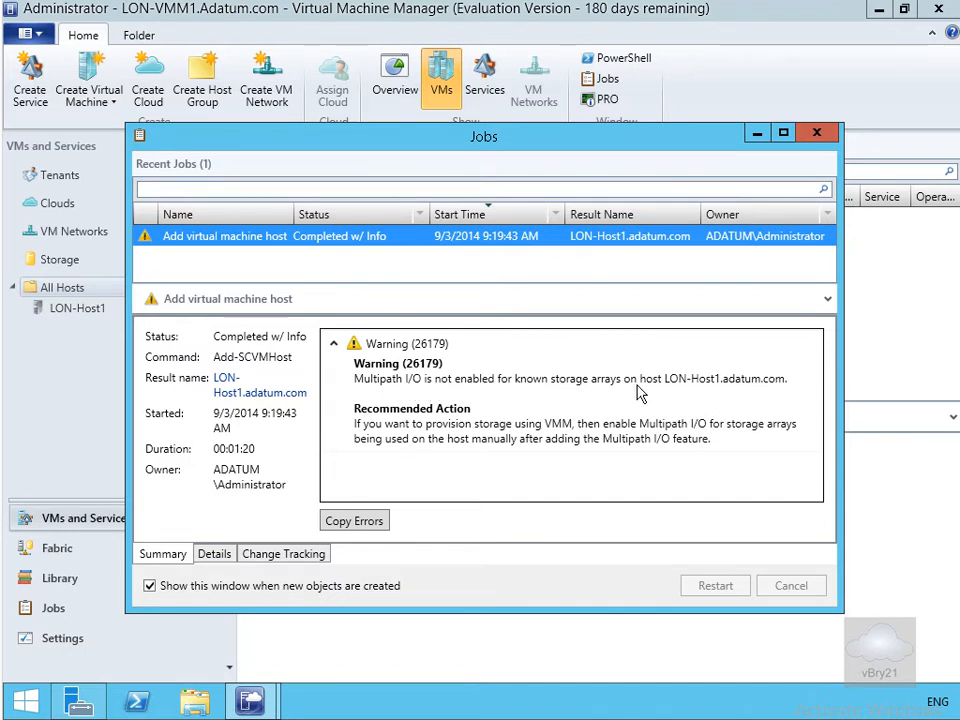
left_click(815, 134)
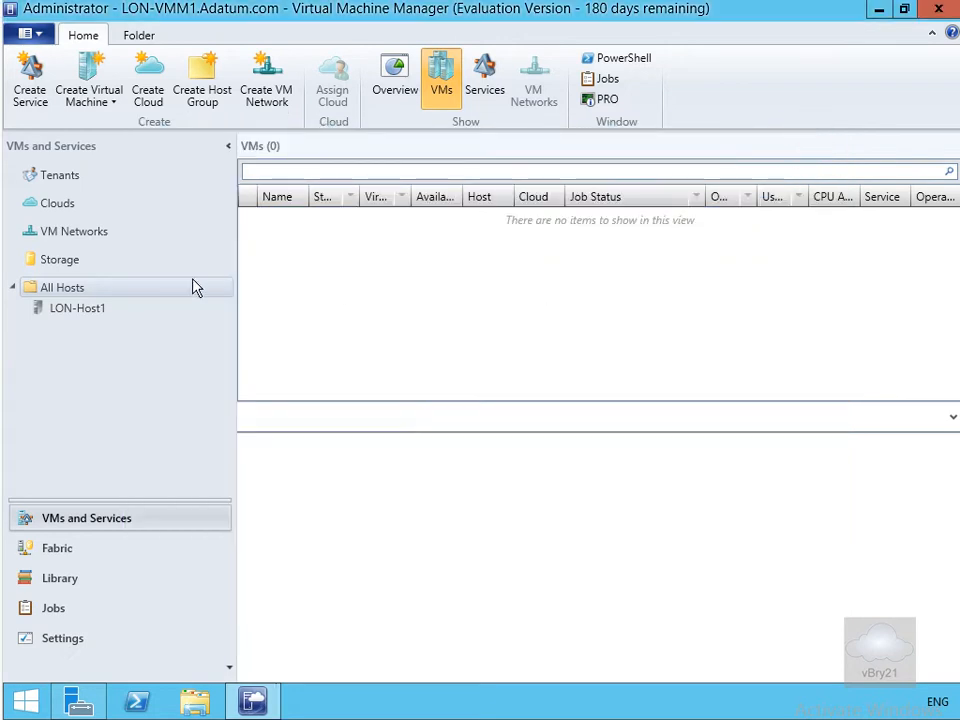
Open the Properties of LON-Host1 from its right-click menu under All Hosts.
left_click(104, 309)
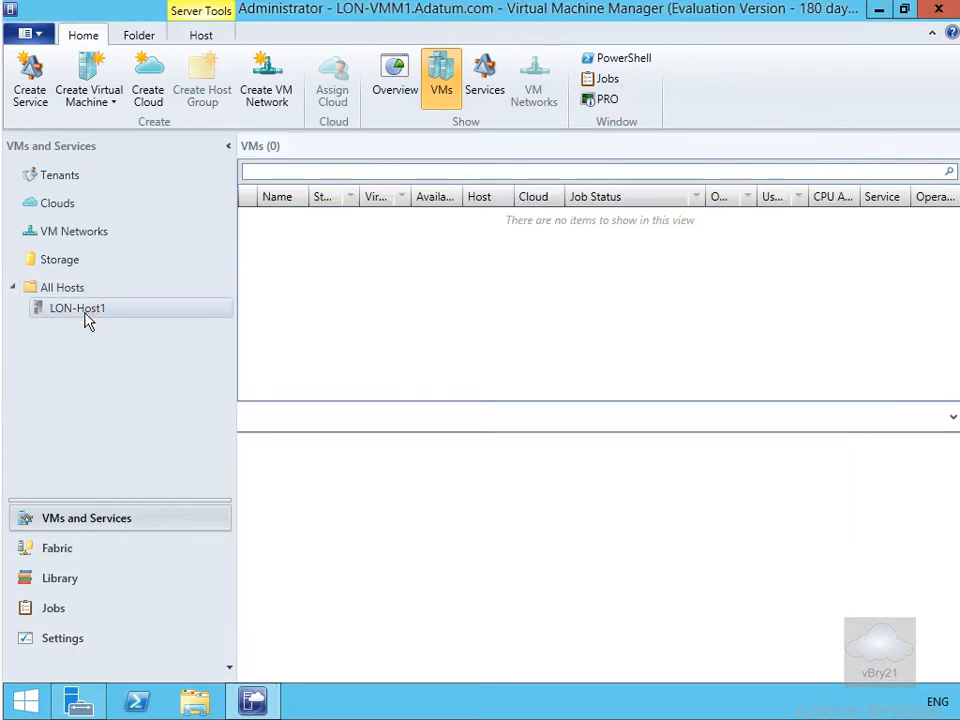
right_click(88, 317)
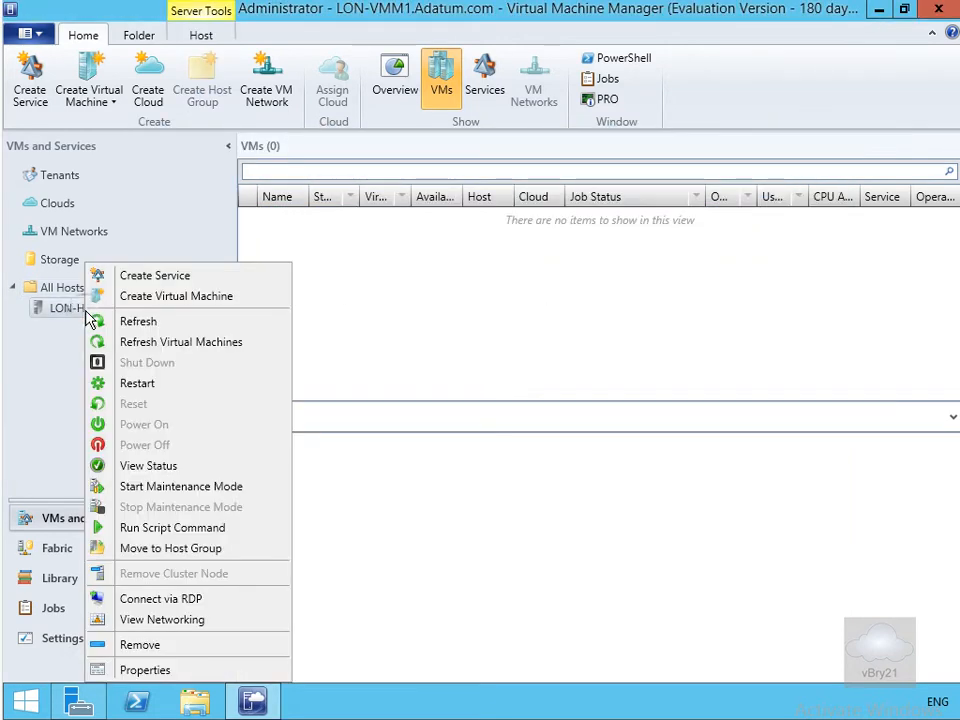
left_click(176, 669)
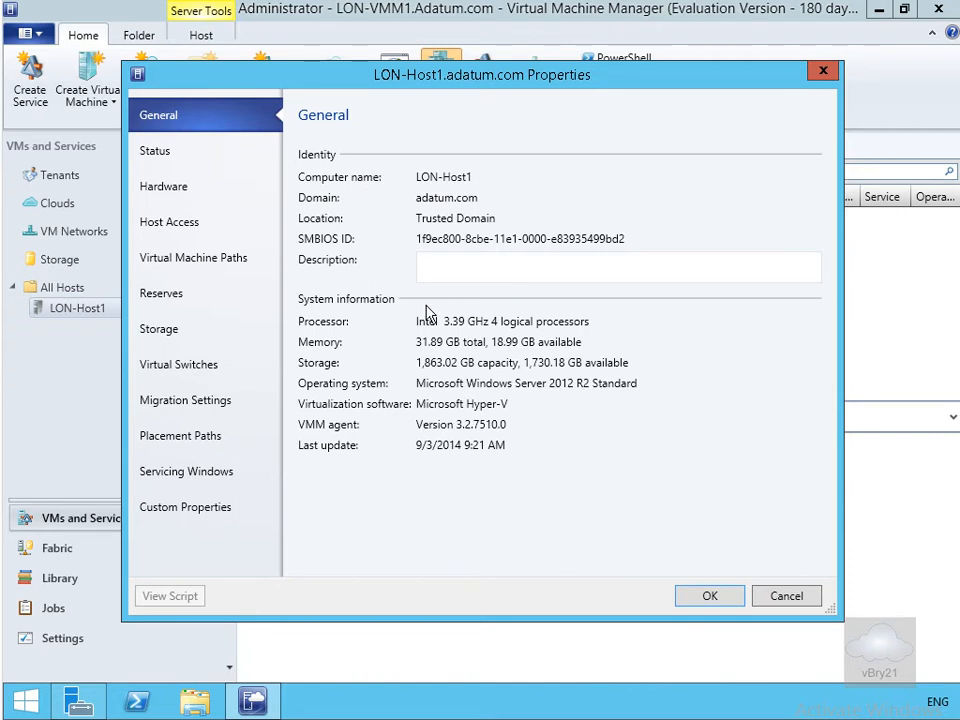
Go through LON-Host1's Status, Hardware, Host Access, Virtual Machine Paths and Host Reserves pages.
left_click(154, 150)
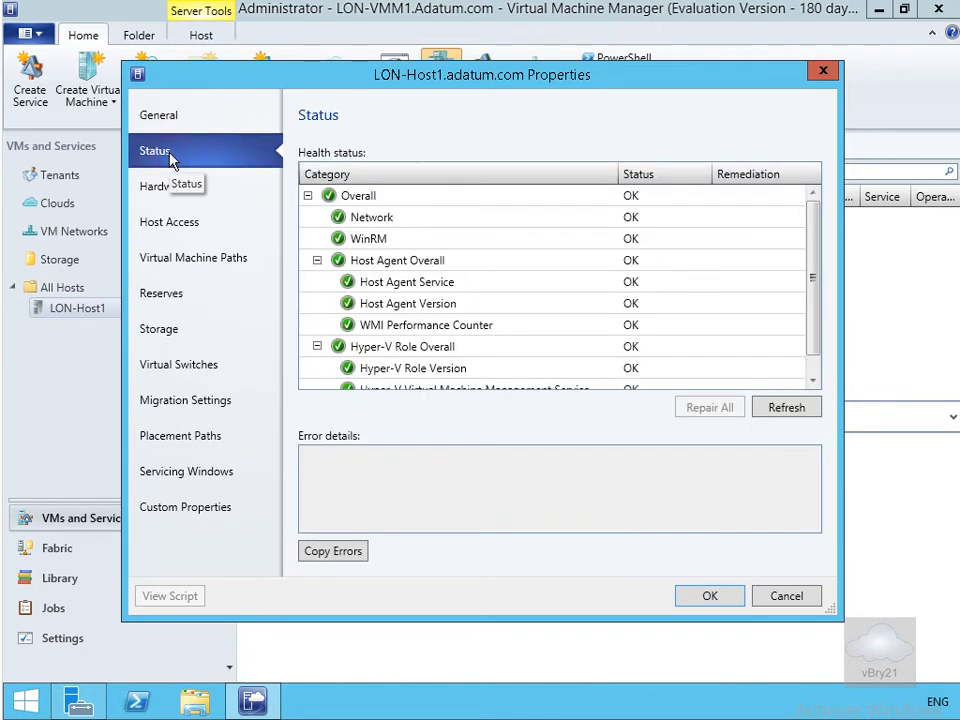
left_click_drag(814, 320, 814, 373)
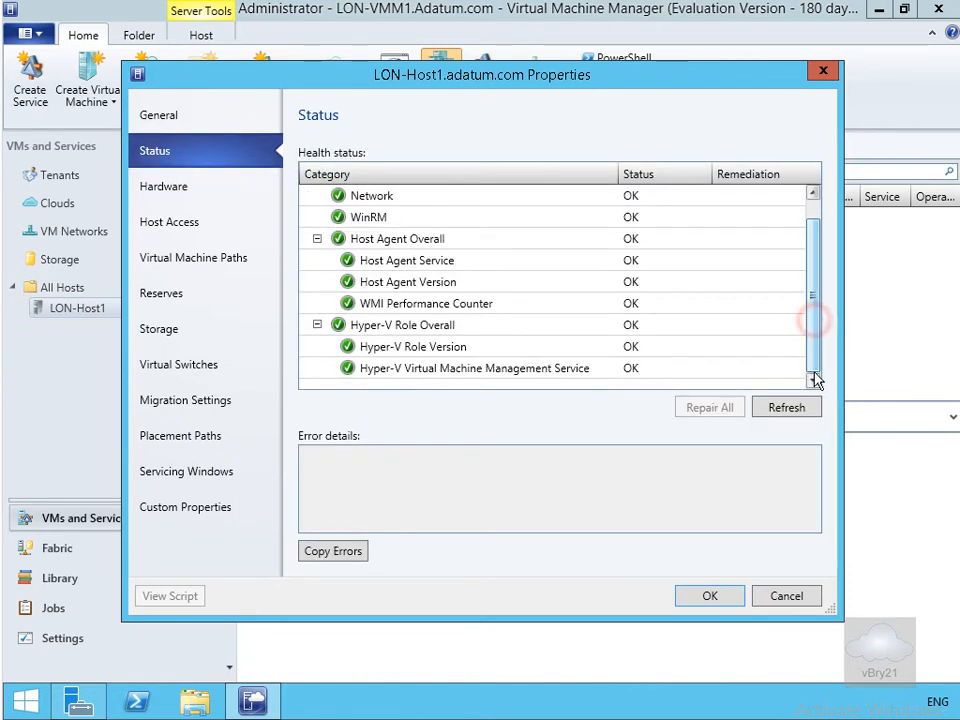
left_click(164, 187)
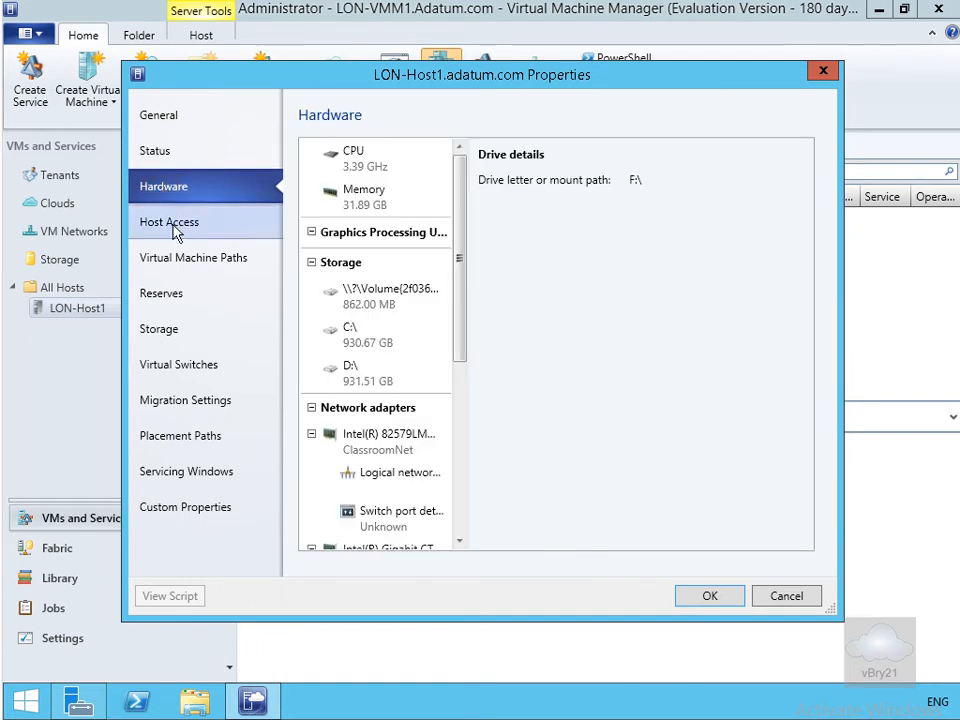
left_click(172, 224)
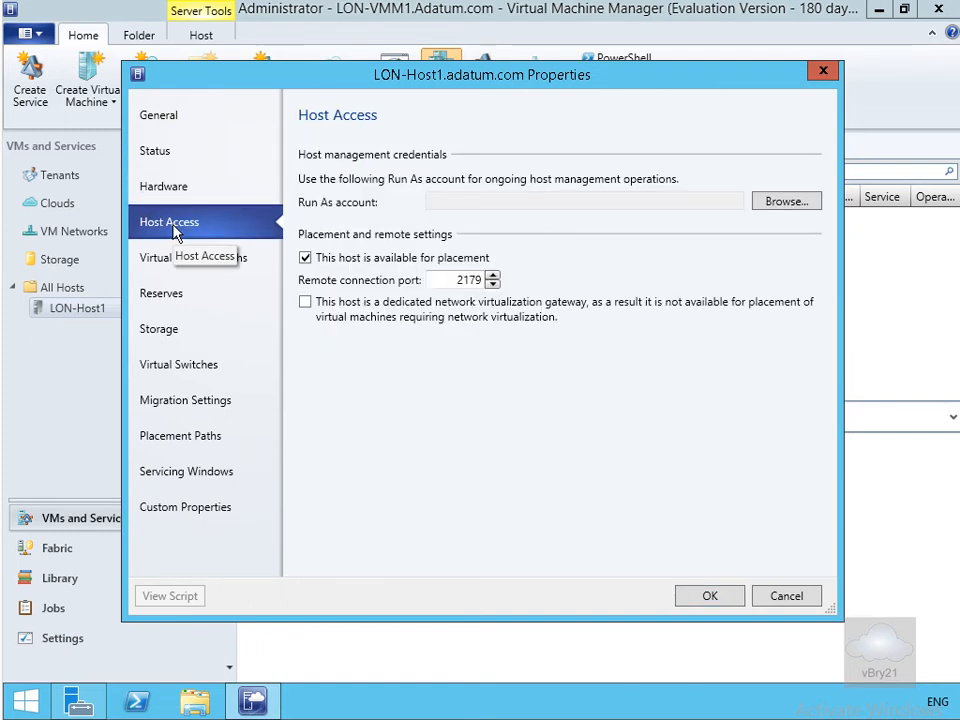
left_click(195, 266)
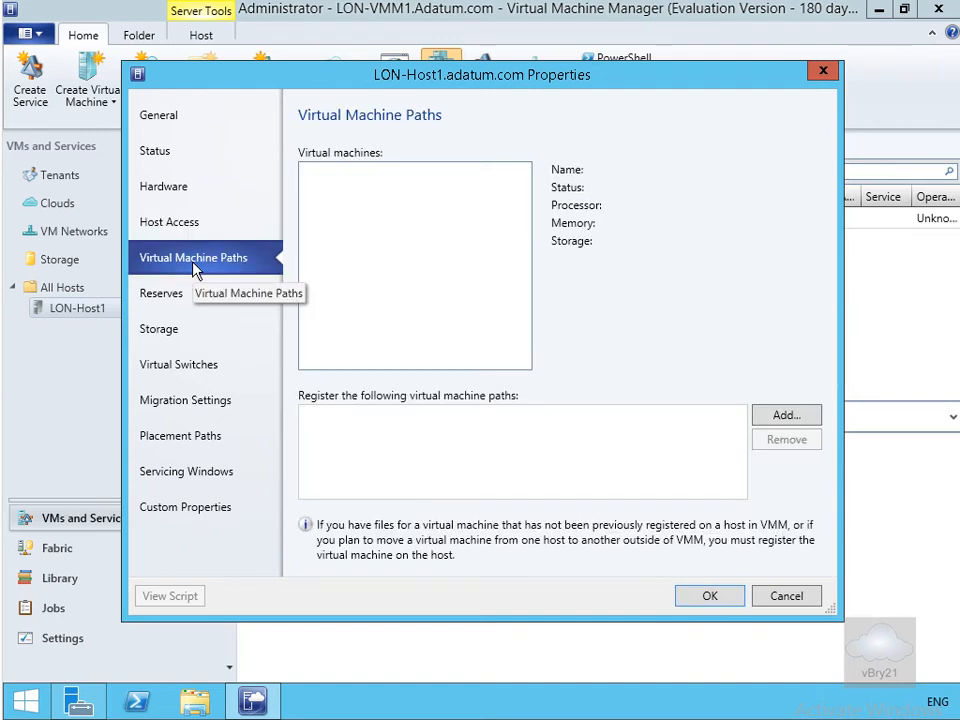
left_click(190, 293)
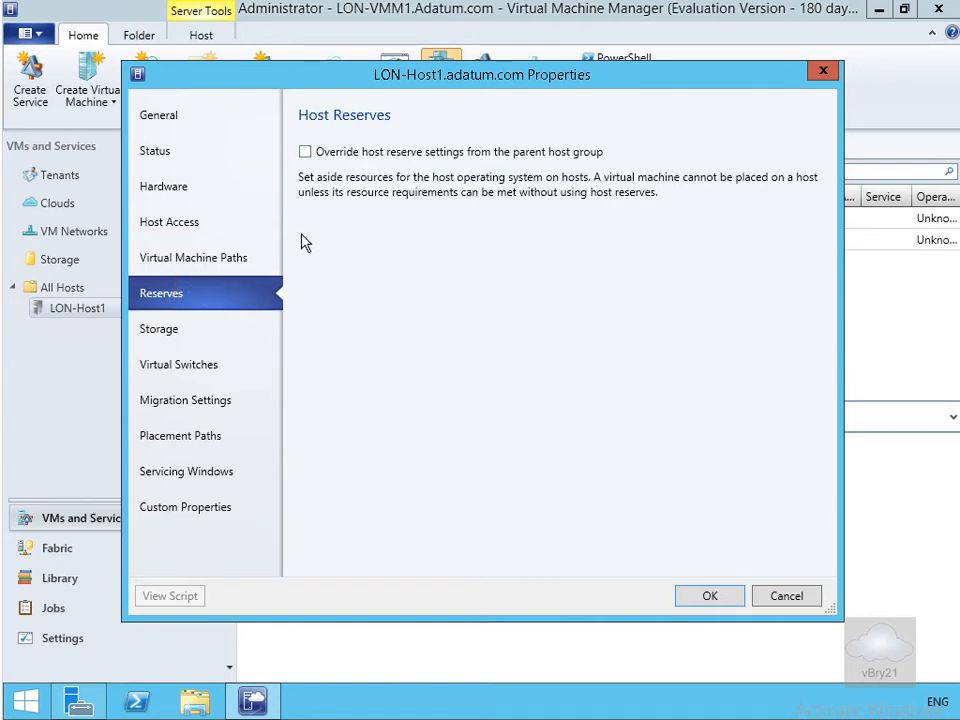
Check the Storage, Virtual Switches, Migration, Placement Paths, Servicing Windows and Custom Properties pages, then click OK.
left_click(174, 338)
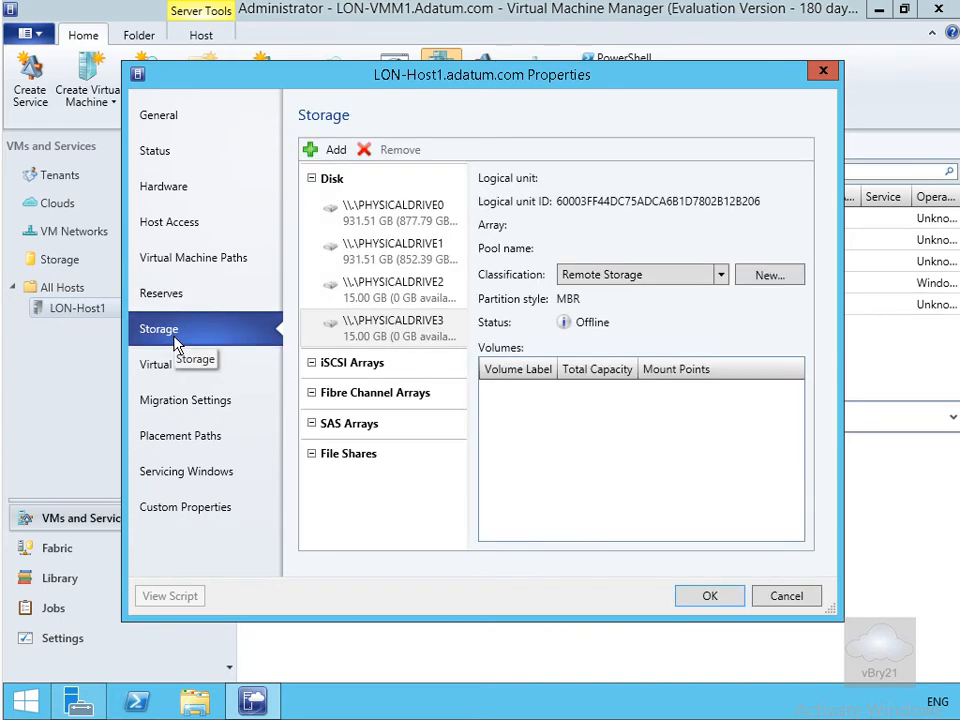
left_click(178, 368)
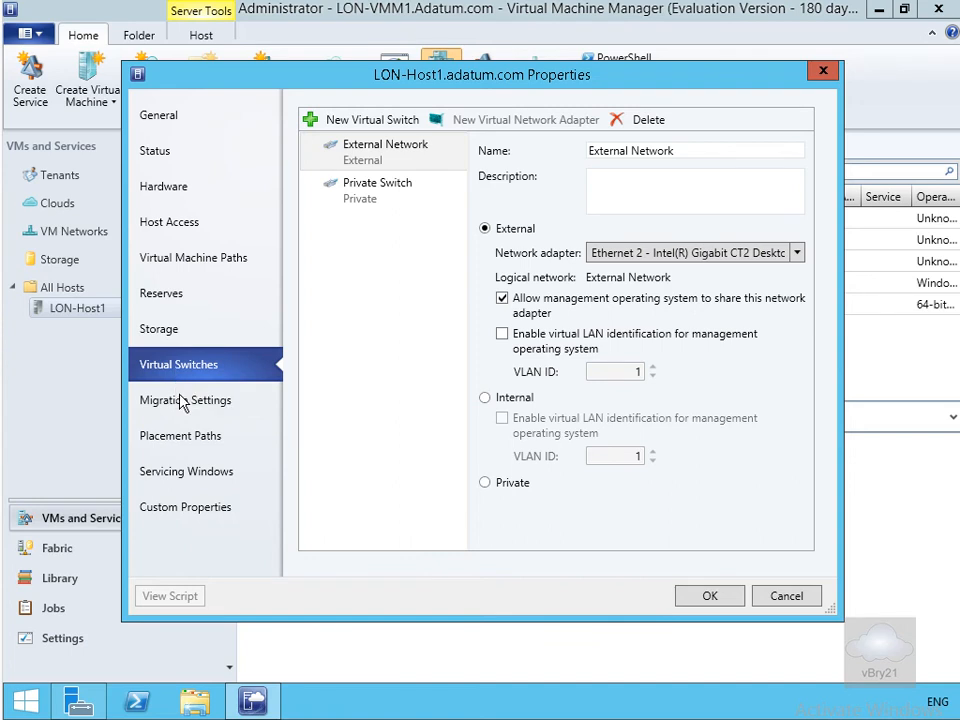
left_click(182, 400)
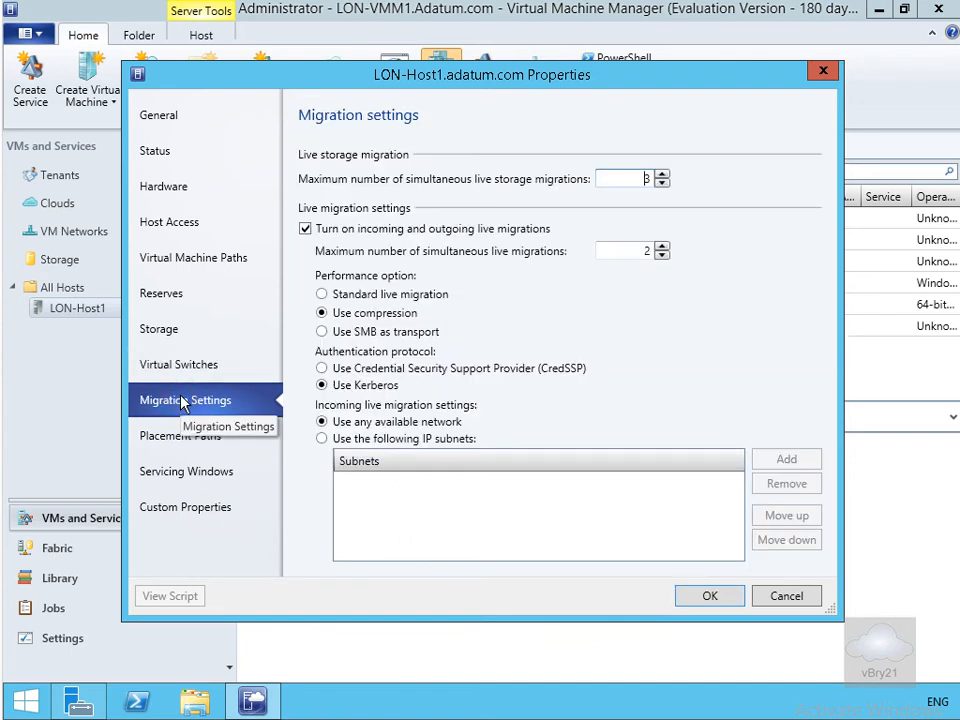
left_click(187, 436)
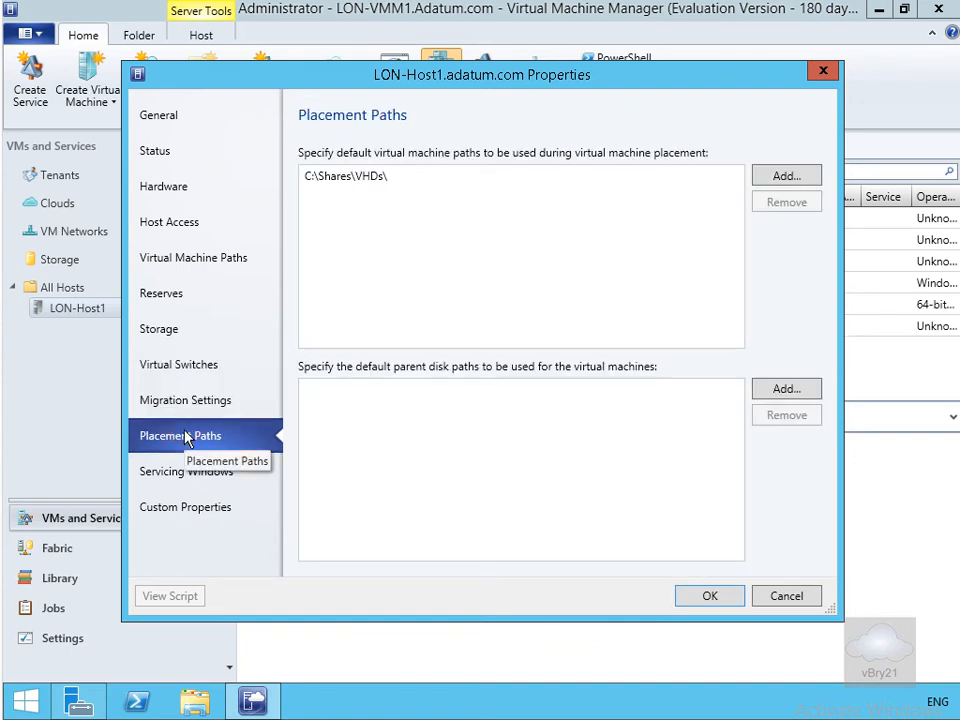
left_click(183, 478)
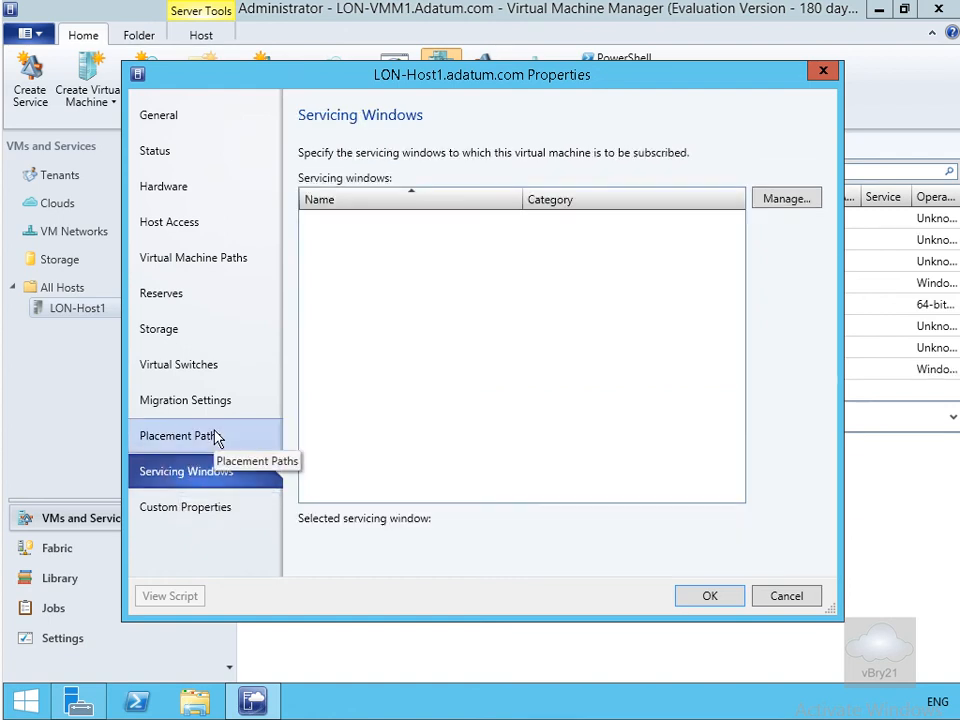
left_click(208, 510)
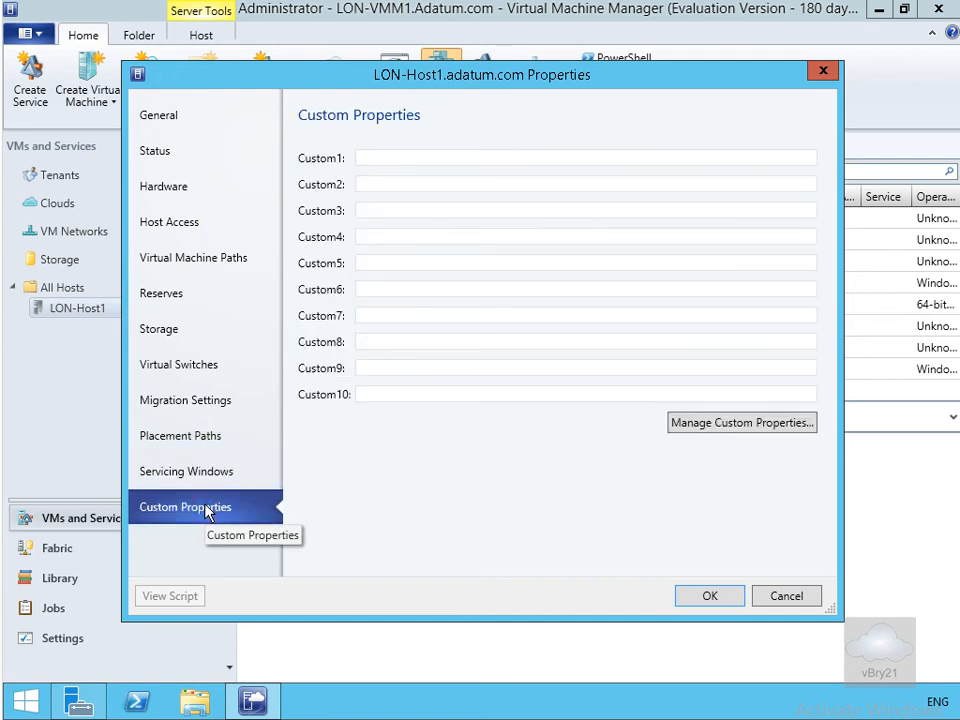
left_click(690, 600)
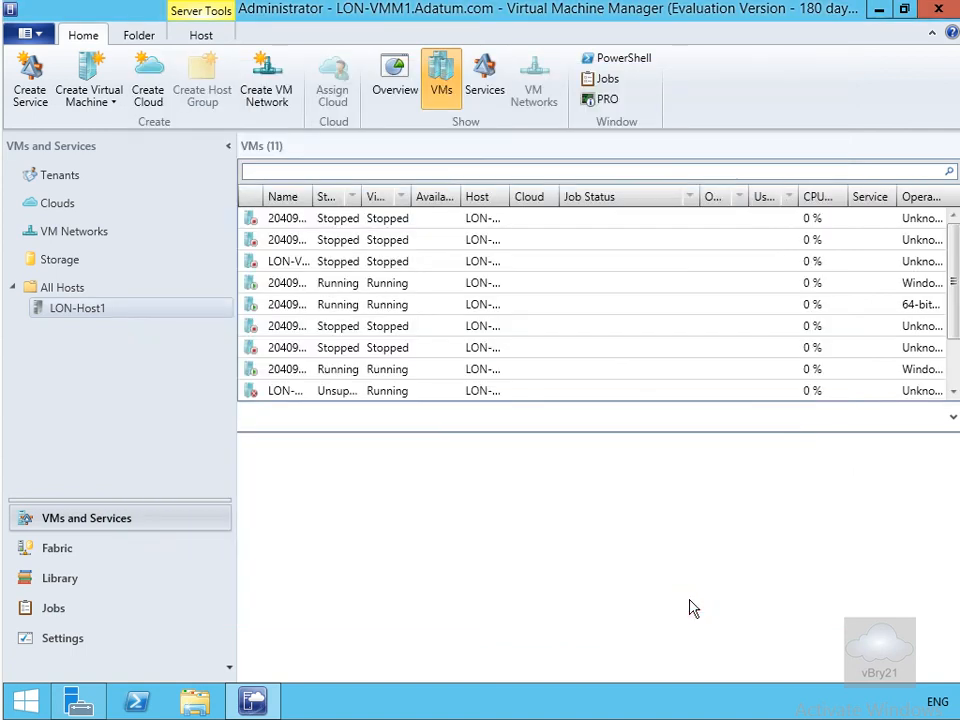